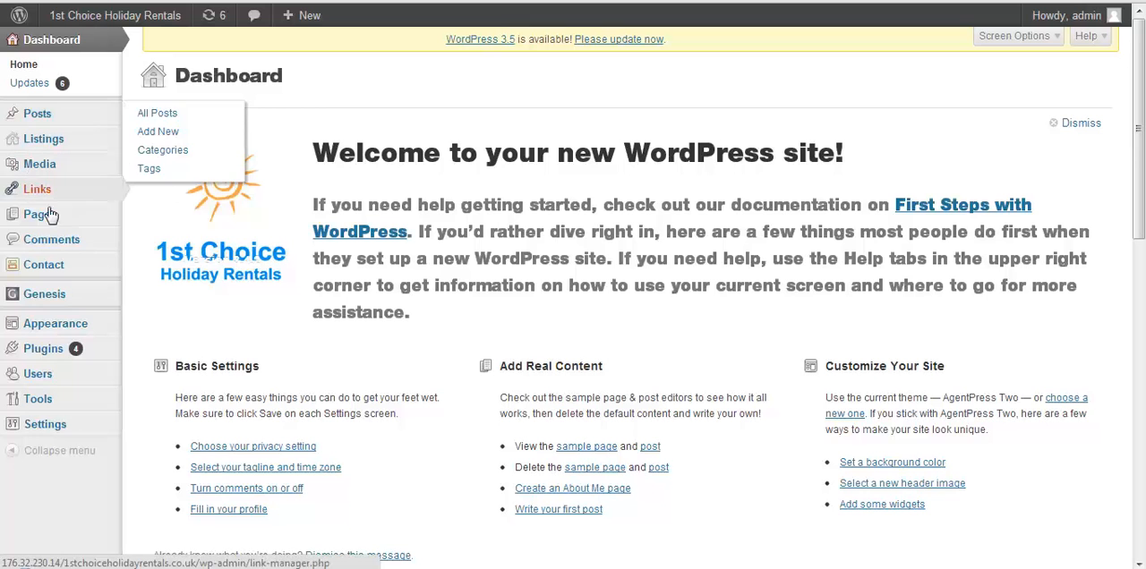
# Open the form for adding a new user and enter another.user as the username.
pyautogui.moveTo(38, 391)
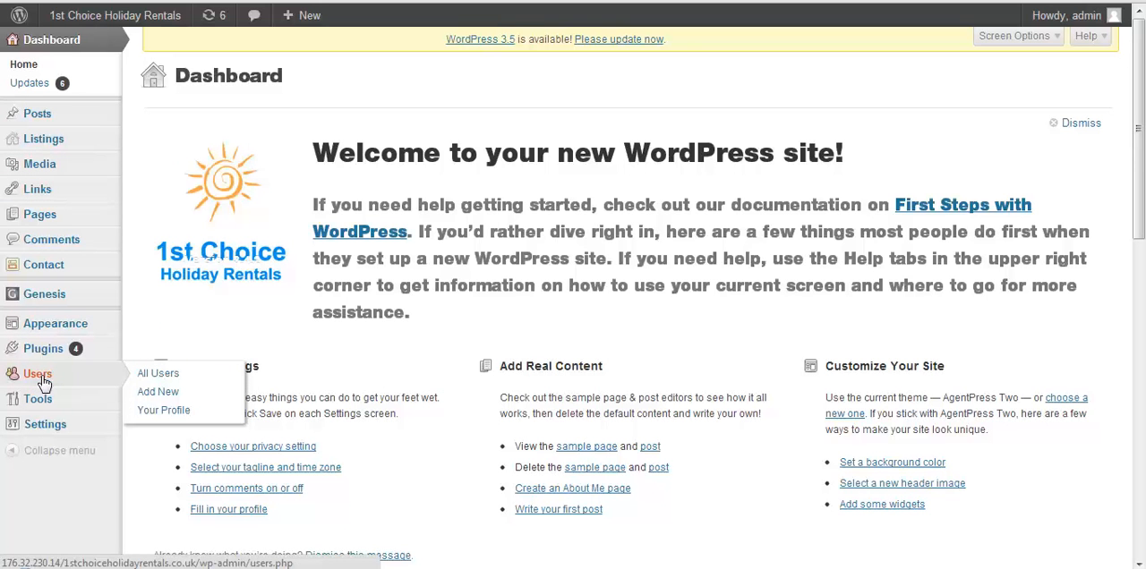
pyautogui.click(156, 394)
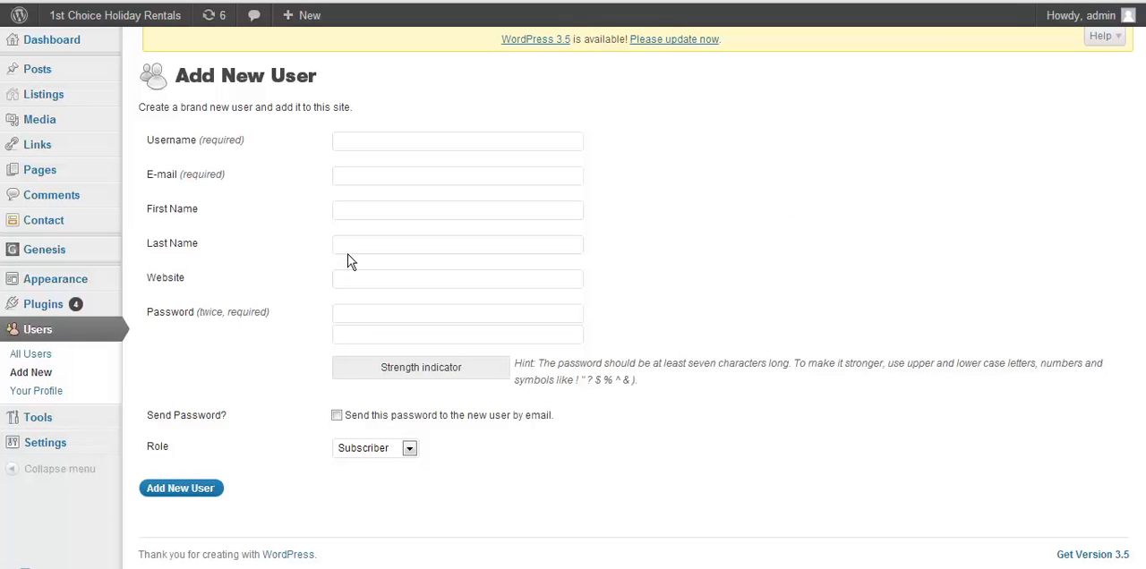
pyautogui.click(351, 143)
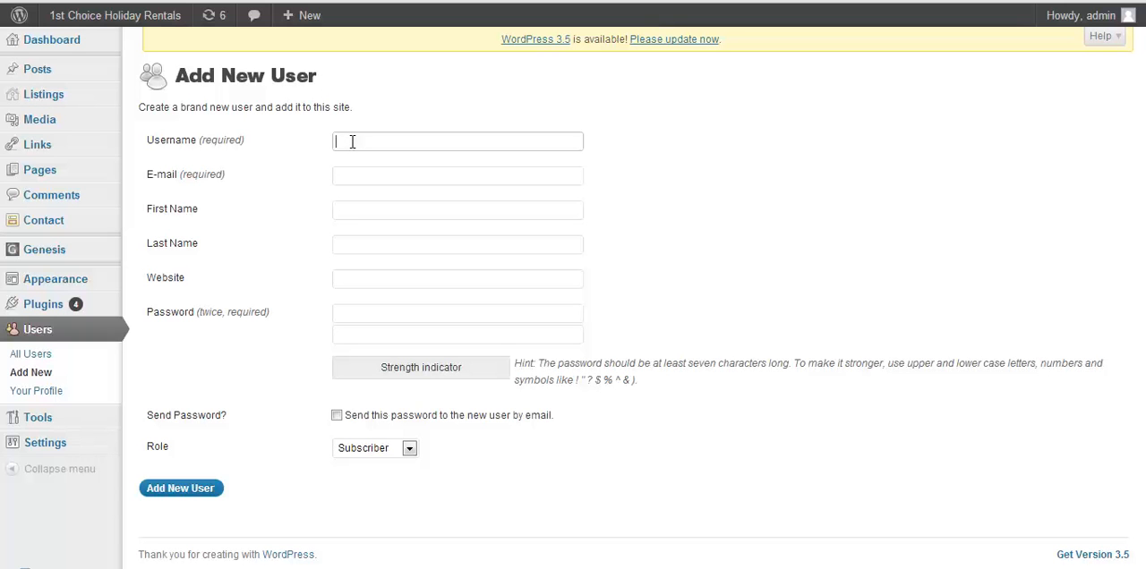
pyautogui.write('another.user')
# Fill in the new user's e-mail address.
pyautogui.click(348, 174)
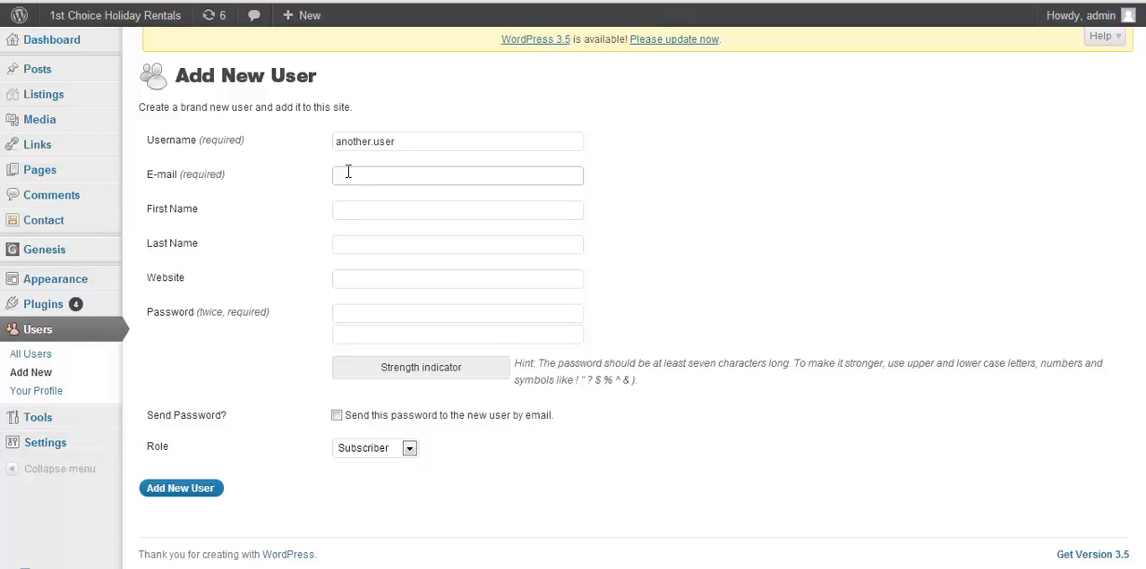
pyautogui.write('anyemail@emailaddress.com')
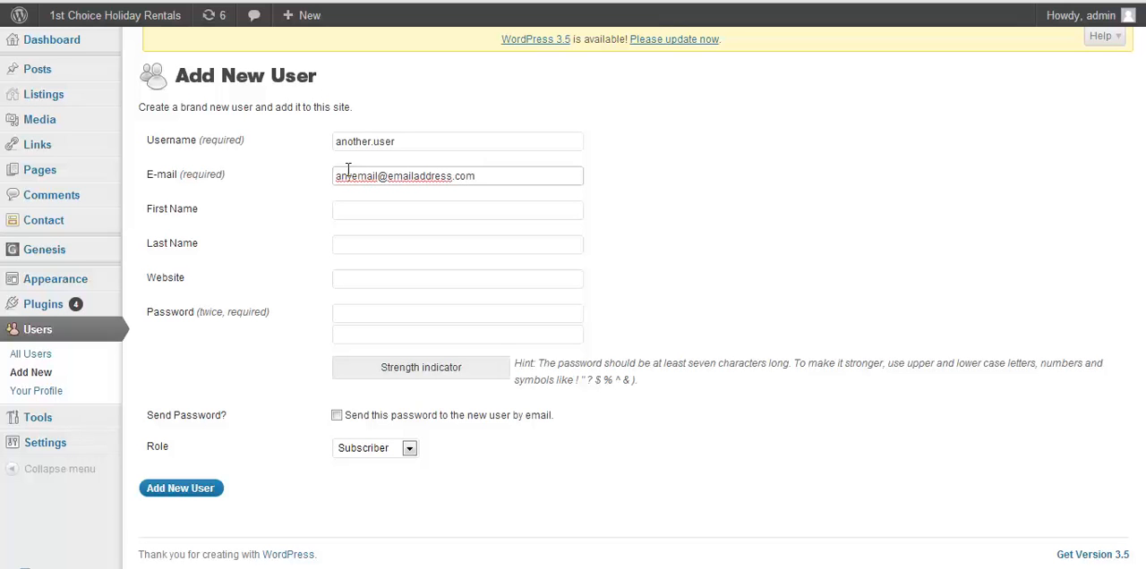
# Fill in the new user's first name and last name.
pyautogui.click(350, 208)
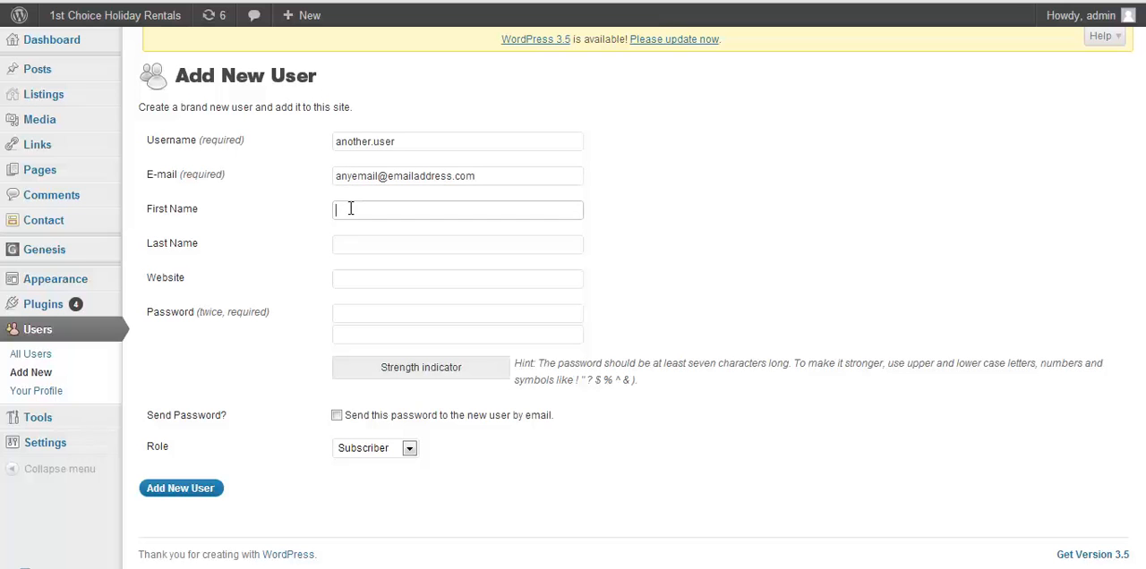
pyautogui.write('Another')
pyautogui.click(346, 242)
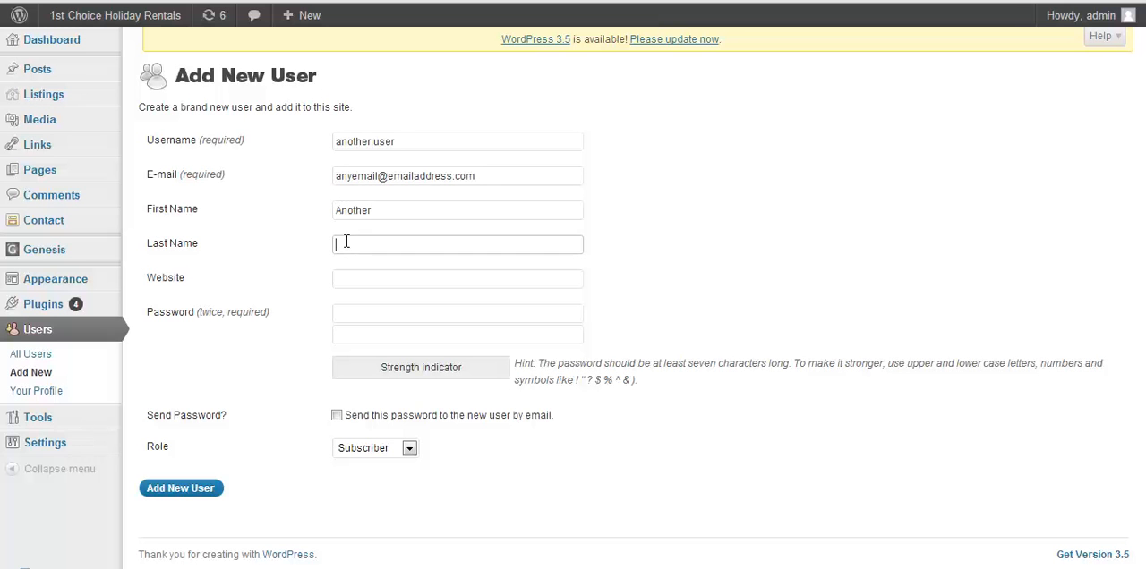
pyautogui.write('User')
# Enter the new user's account password and repeat it in the confirmation field.
pyautogui.click(348, 311)
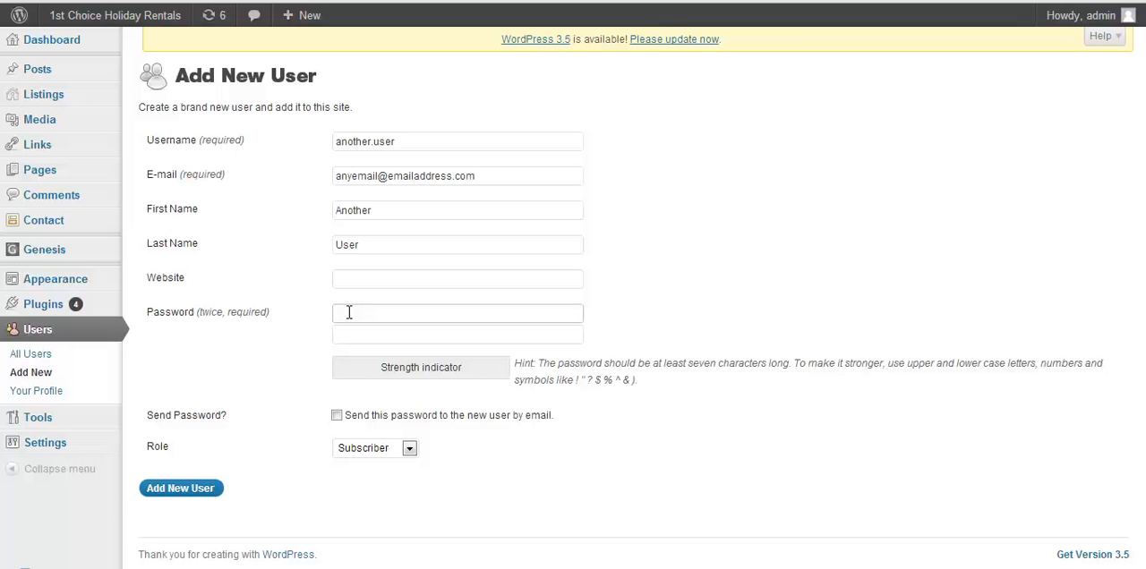
pyautogui.write('•••••')
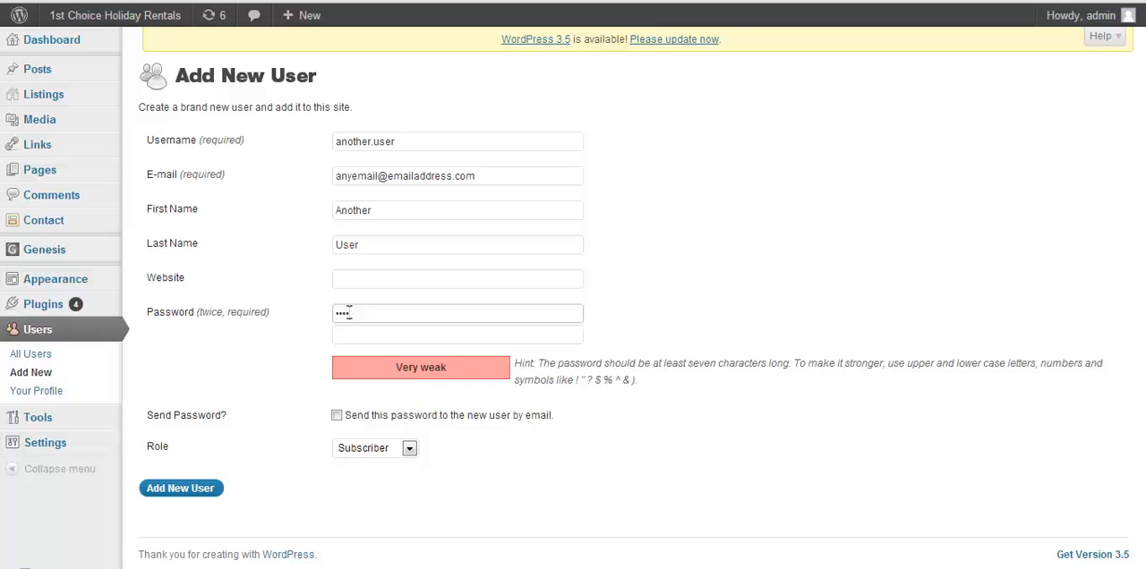
pyautogui.write('•••')
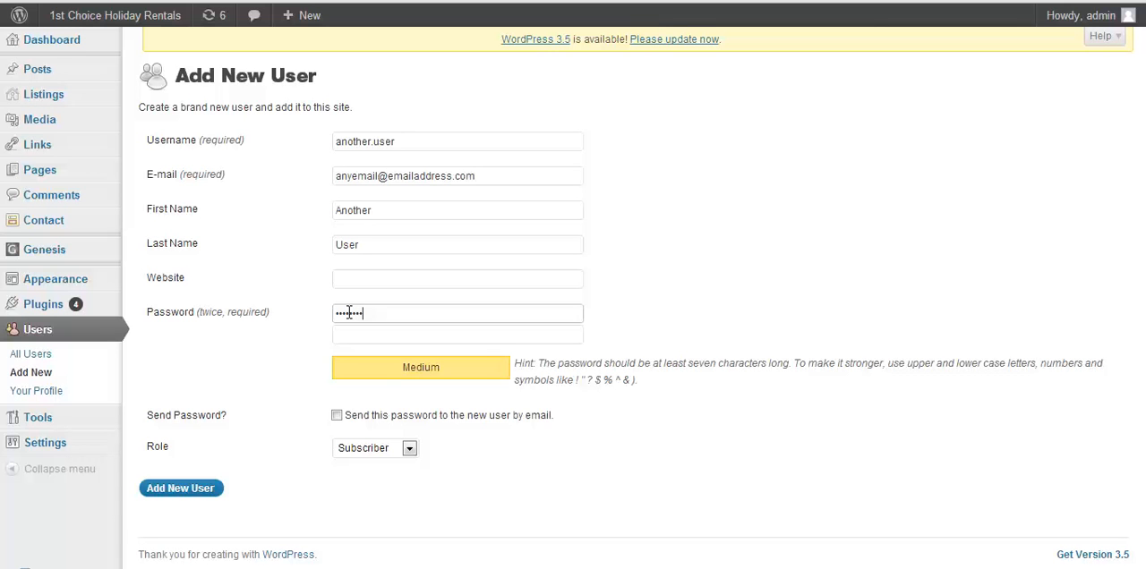
pyautogui.click(349, 332)
pyautogui.write('•••••••')
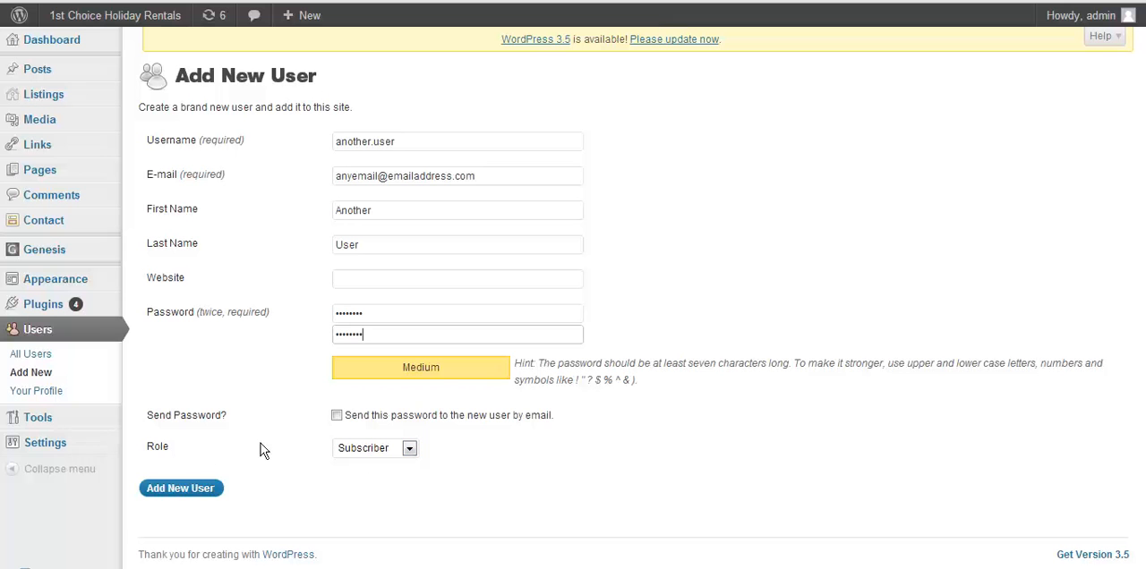
# Give the new user the Contributor role and add the user to the site.
pyautogui.click(409, 451)
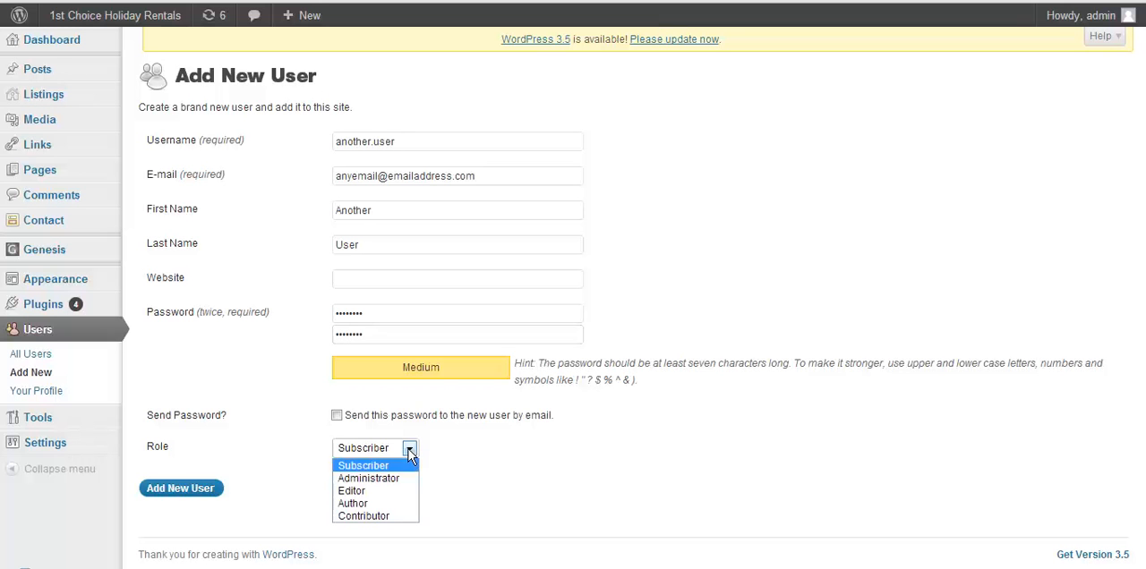
pyautogui.click(378, 518)
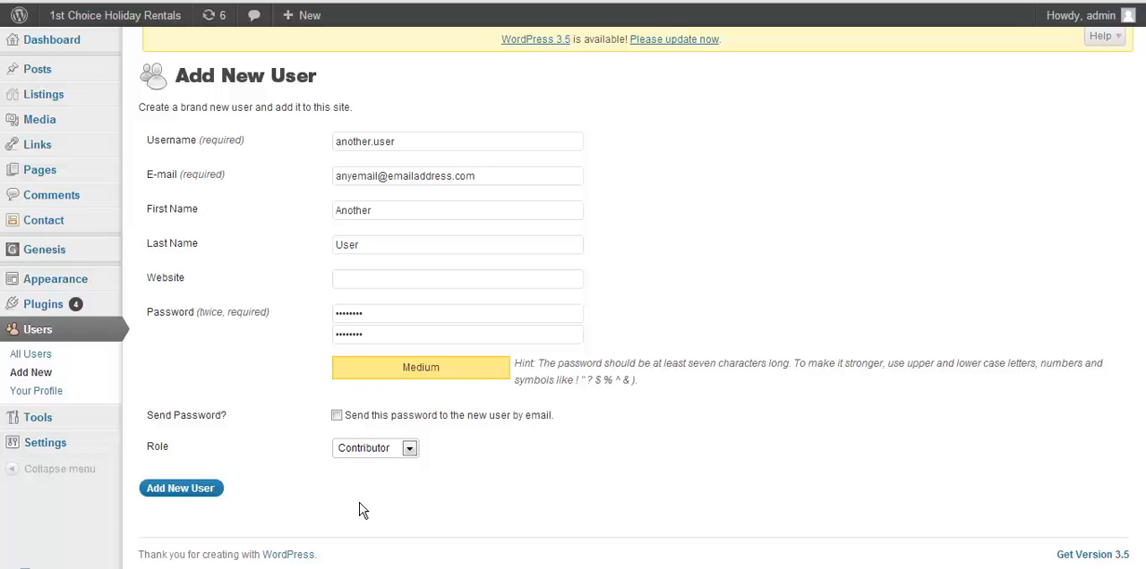
pyautogui.click(186, 491)
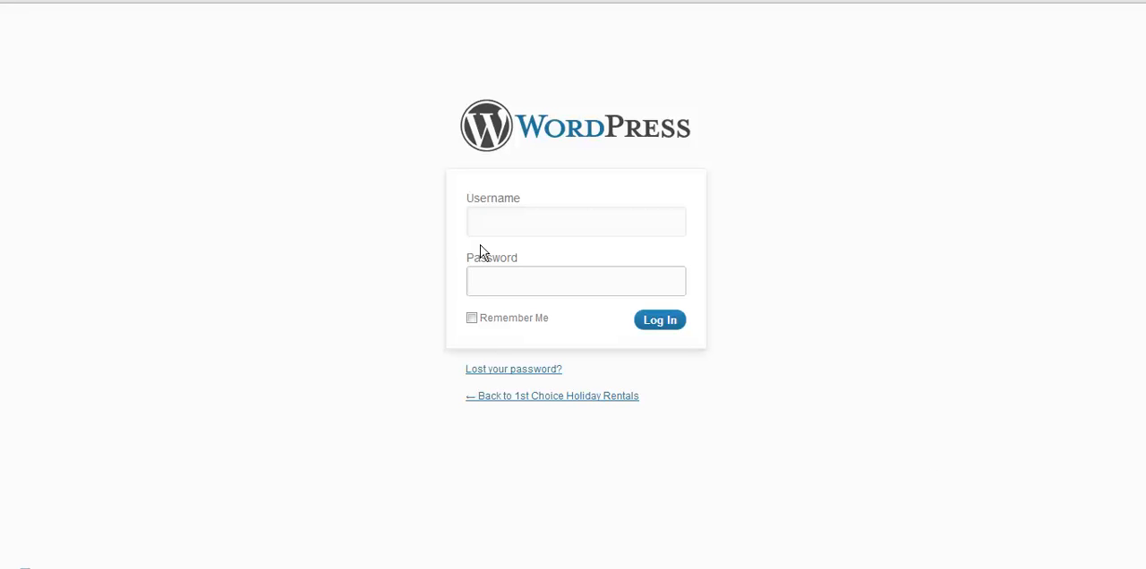
pyautogui.click(483, 219)
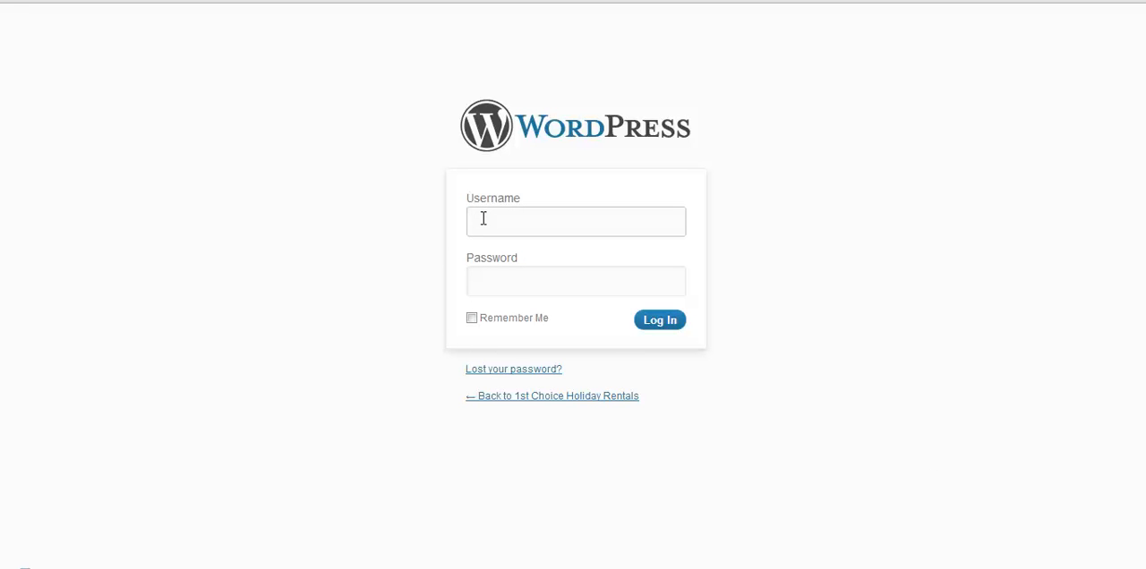
pyautogui.write('user1234')
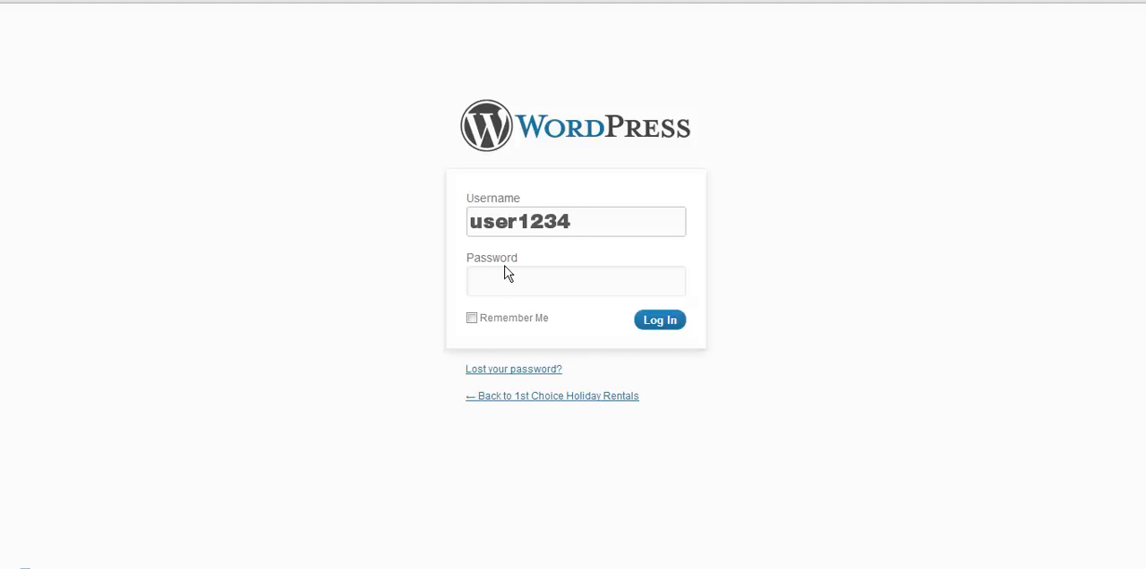
pyautogui.press('BackSpace')
pyautogui.press('BackSpace')
pyautogui.press('BackSpace')
pyautogui.press('BackSpace')
pyautogui.press('BackSpace')
pyautogui.press('BackSpace')
pyautogui.press('BackSpace')
pyautogui.press('BackSpace')
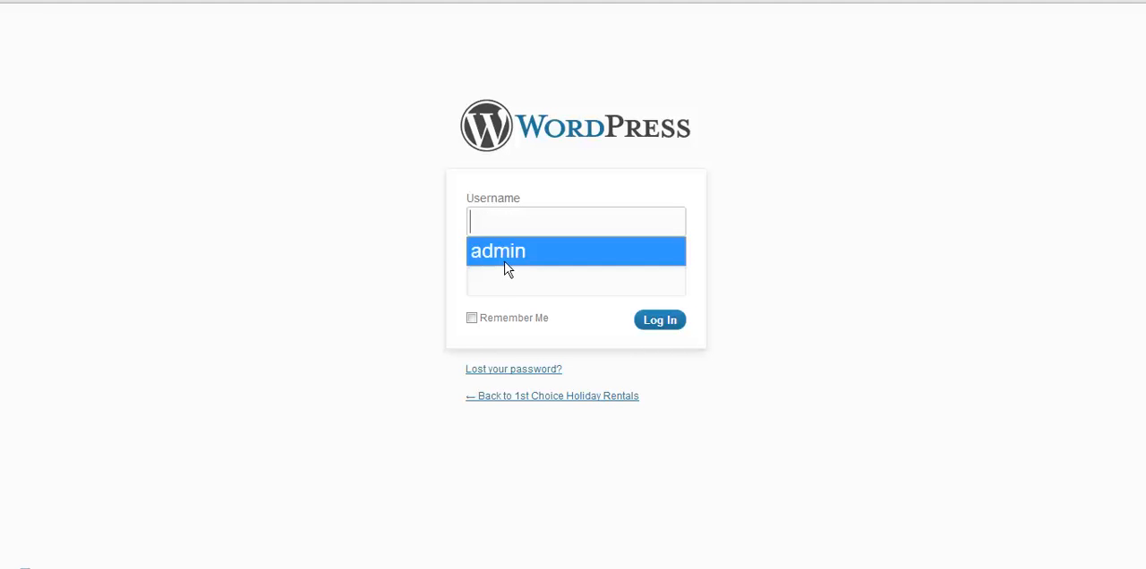
# Log in with the username another.user and the account password, and decline saving the password for this site.
pyautogui.write('ano')
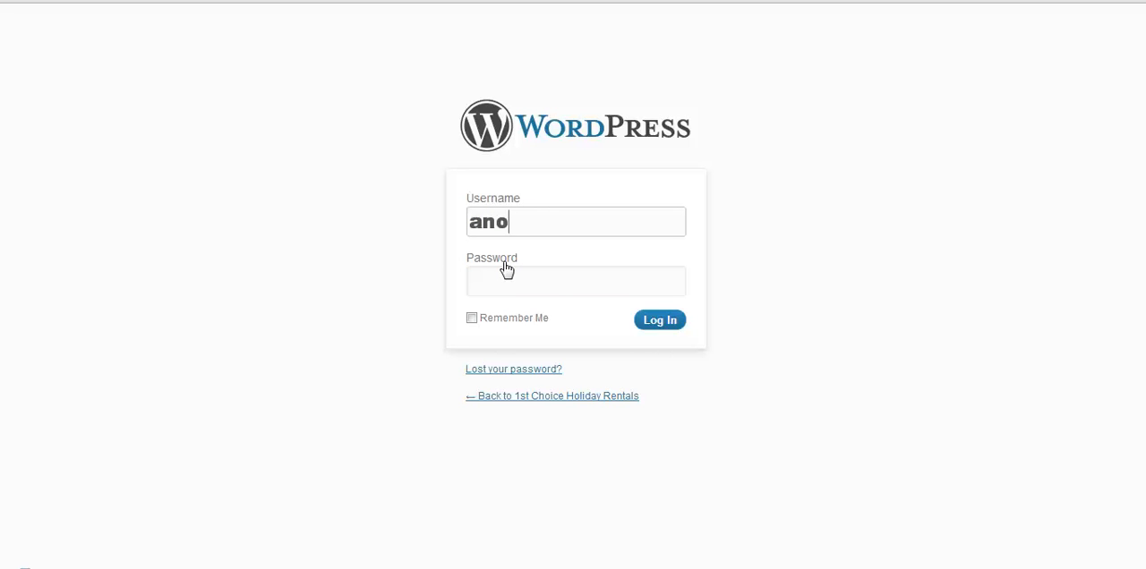
pyautogui.write('ther.user')
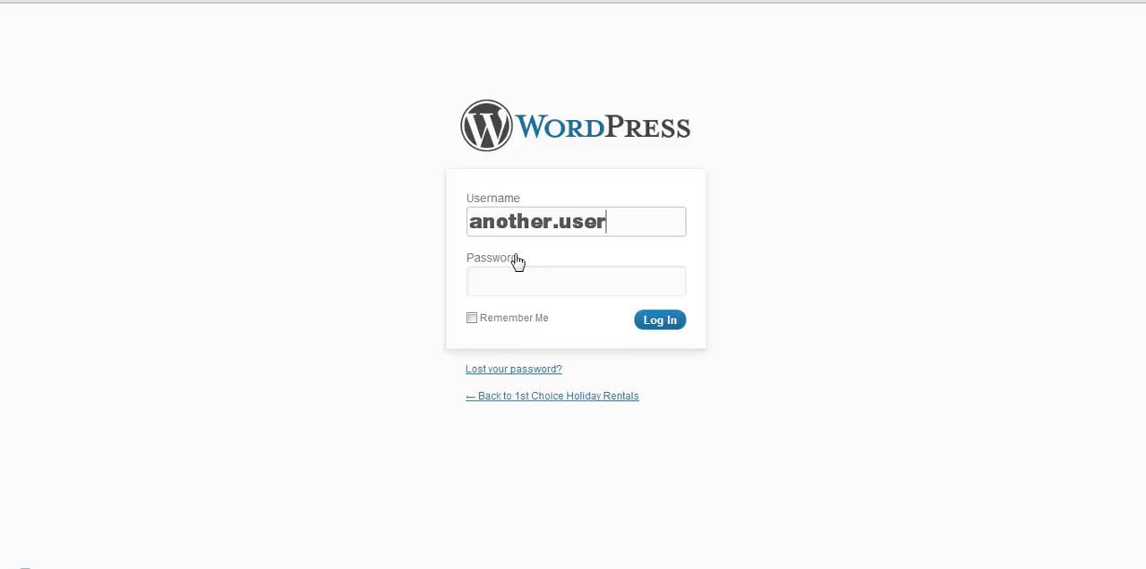
pyautogui.click(494, 277)
pyautogui.write('•••••••')
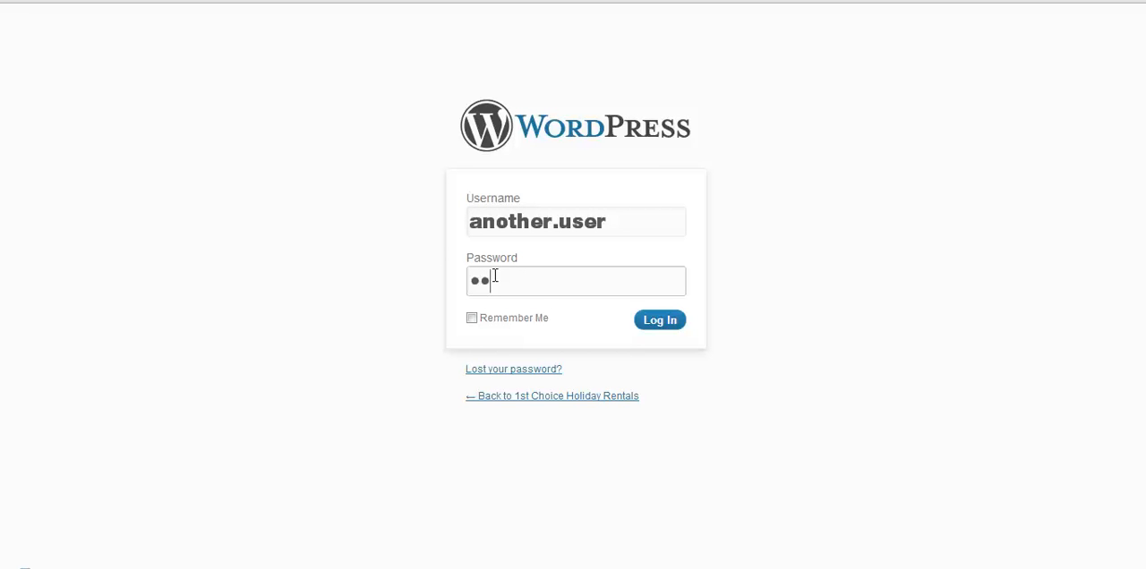
pyautogui.write('•')
pyautogui.click(662, 324)
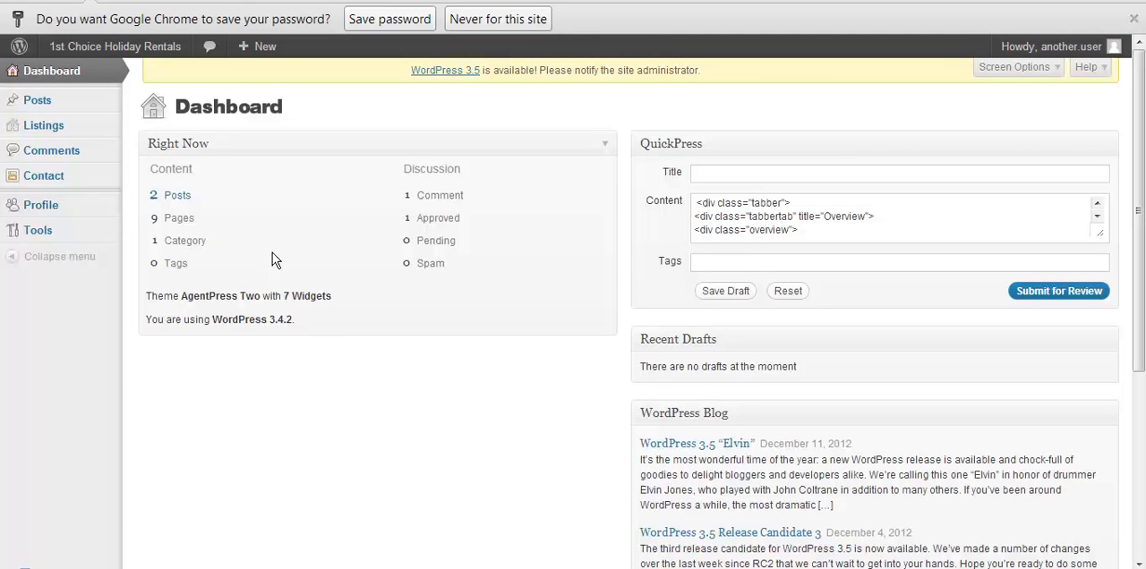
pyautogui.click(534, 20)
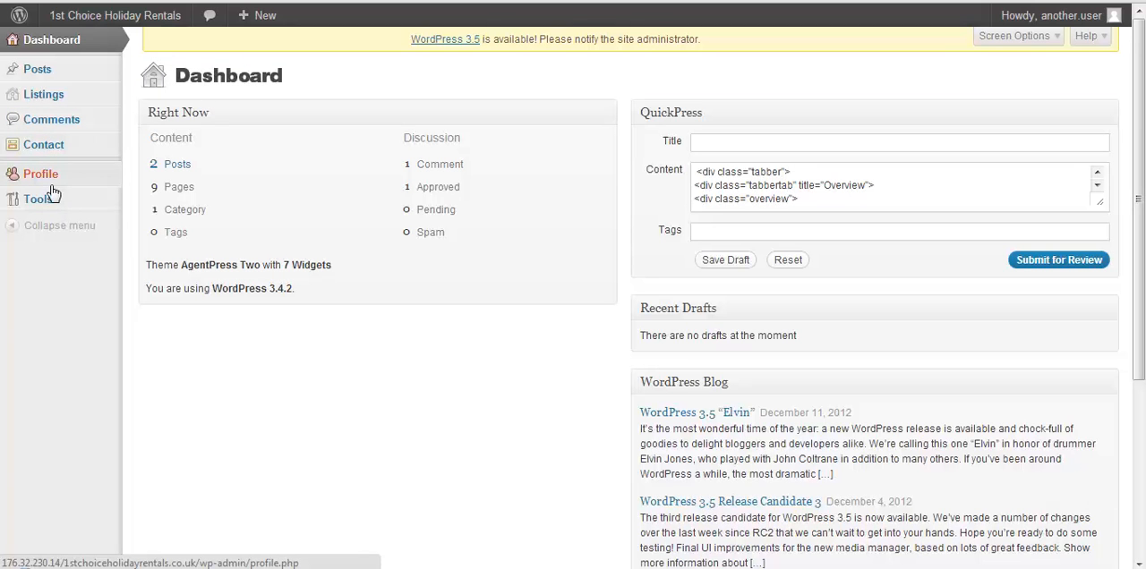
# Open the list of property listings and look through the entries available to the contributor account.
pyautogui.moveTo(49, 102)
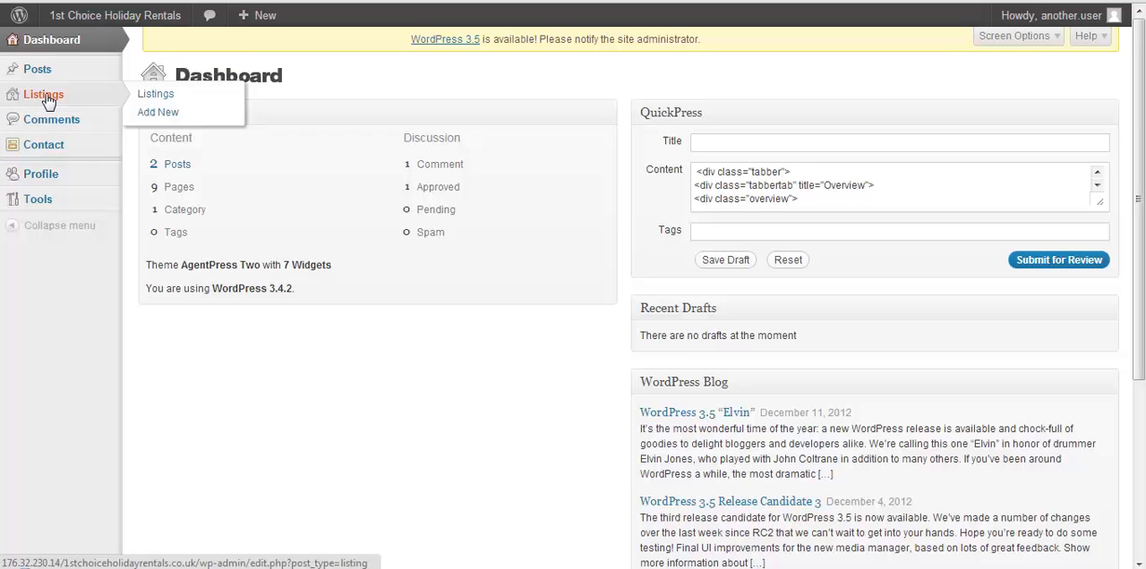
pyautogui.click(150, 99)
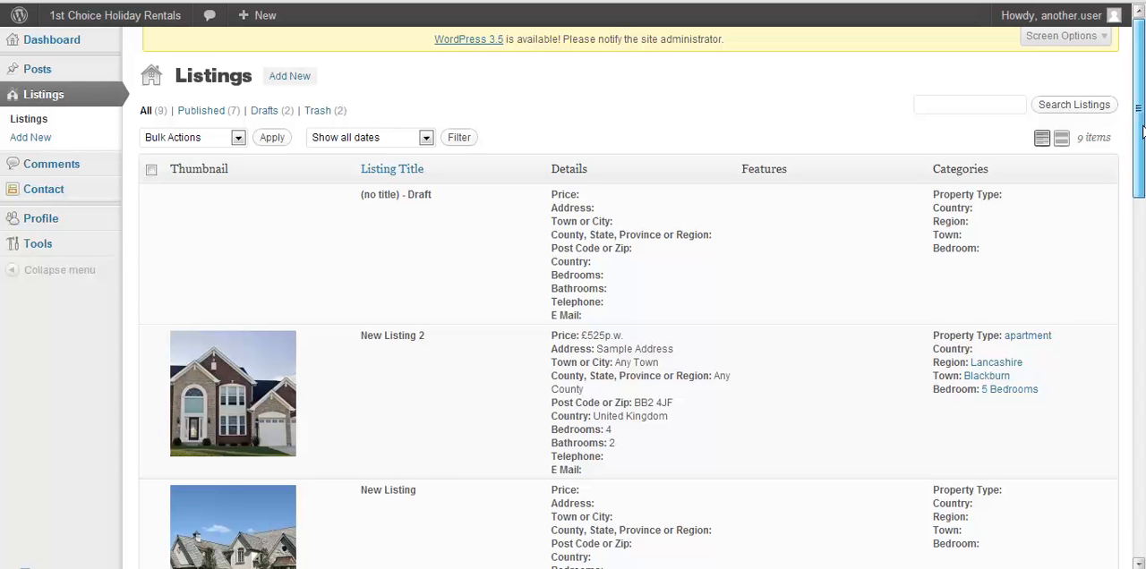
pyautogui.moveTo(1141, 132); pyautogui.dragTo(1128, 320)
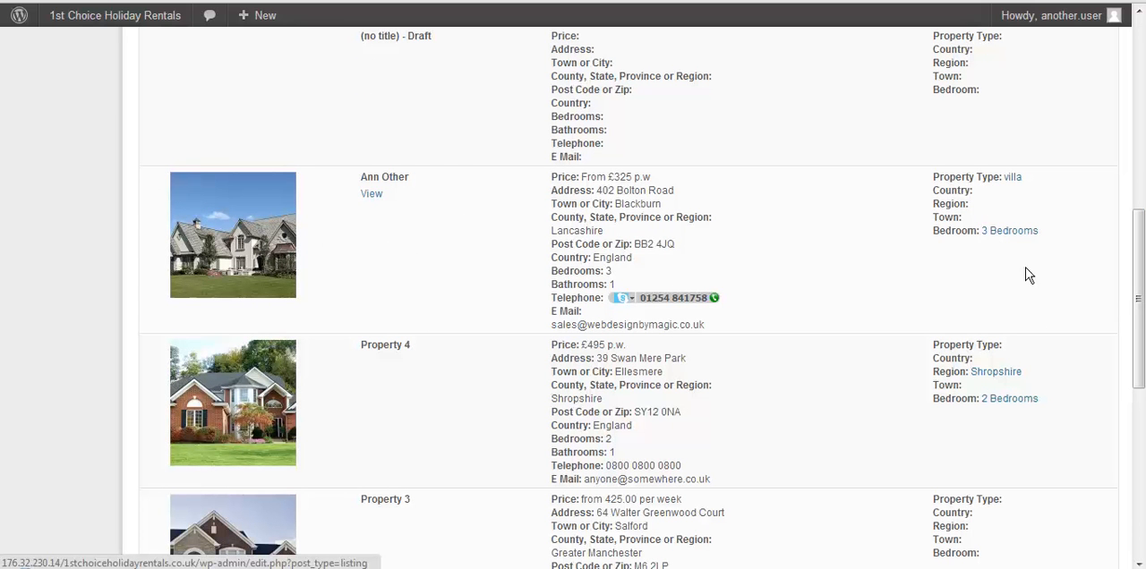
pyautogui.moveTo(1134, 302); pyautogui.dragTo(1138, 115)
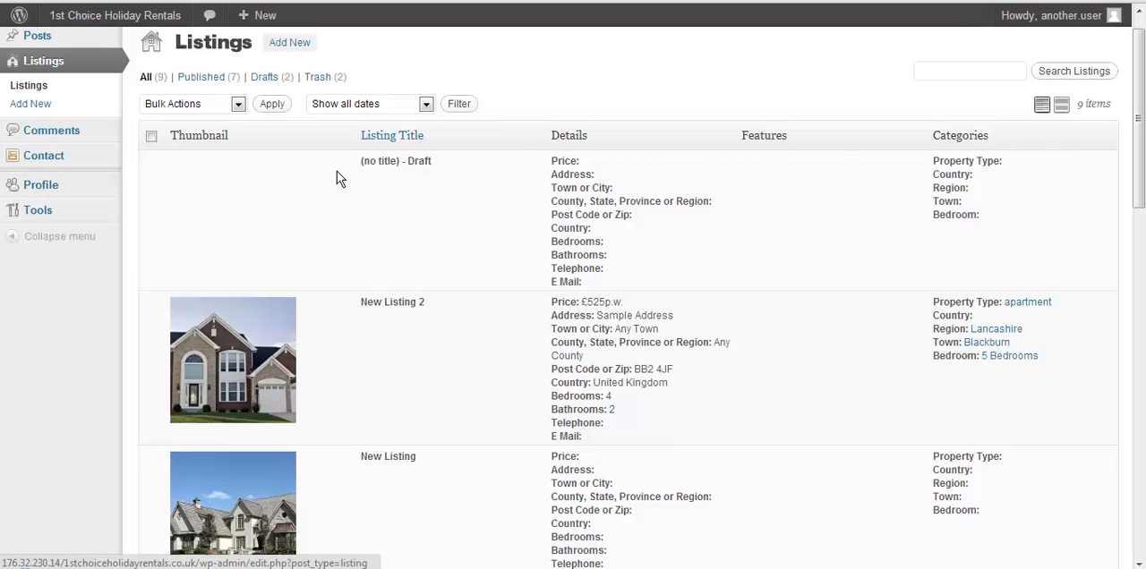
# Open the form for a new listing and review its sections down to the booking calendar settings.
pyautogui.click(32, 106)
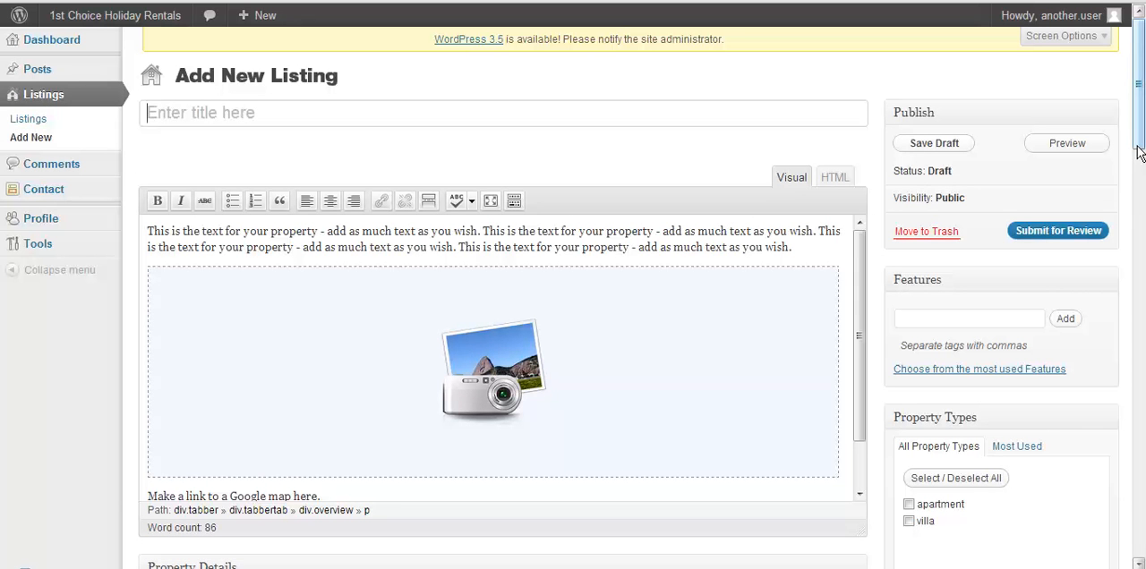
pyautogui.moveTo(1139, 126); pyautogui.dragTo(1049, 507)
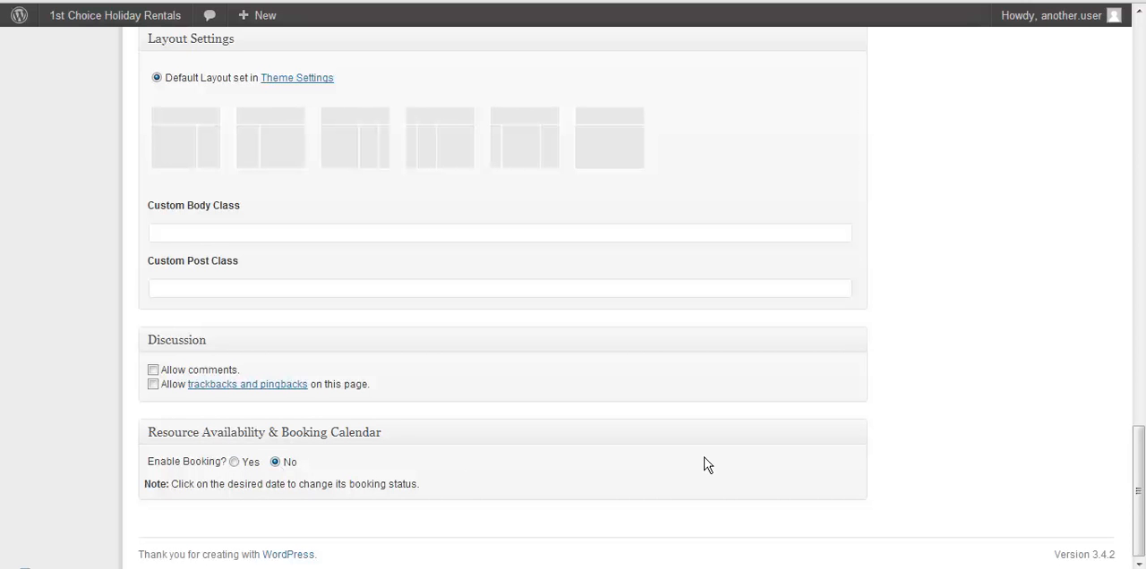
pyautogui.moveTo(1137, 483); pyautogui.dragTo(1139, 75)
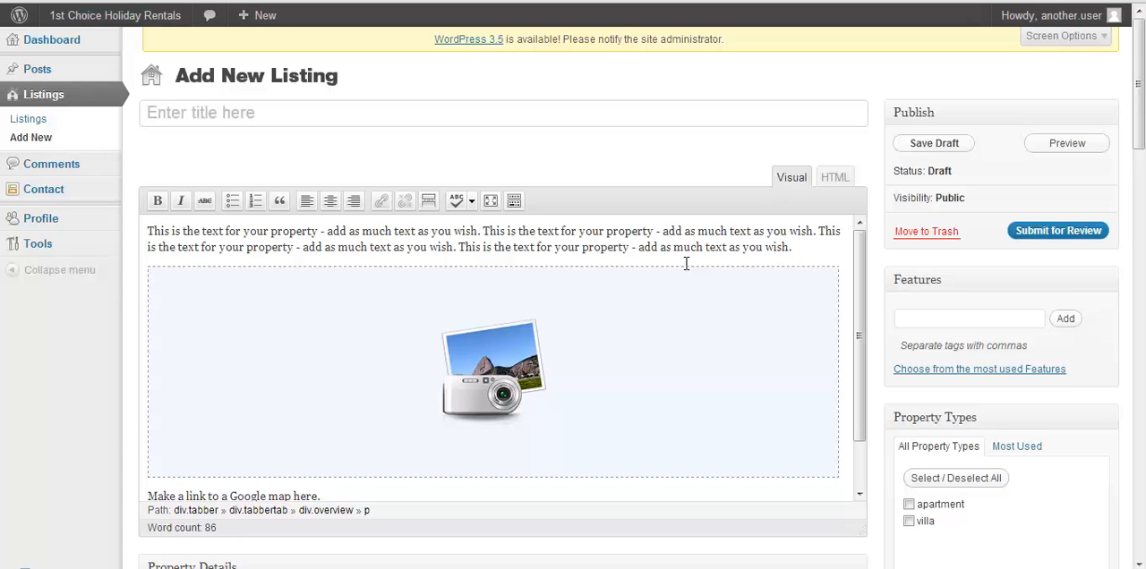